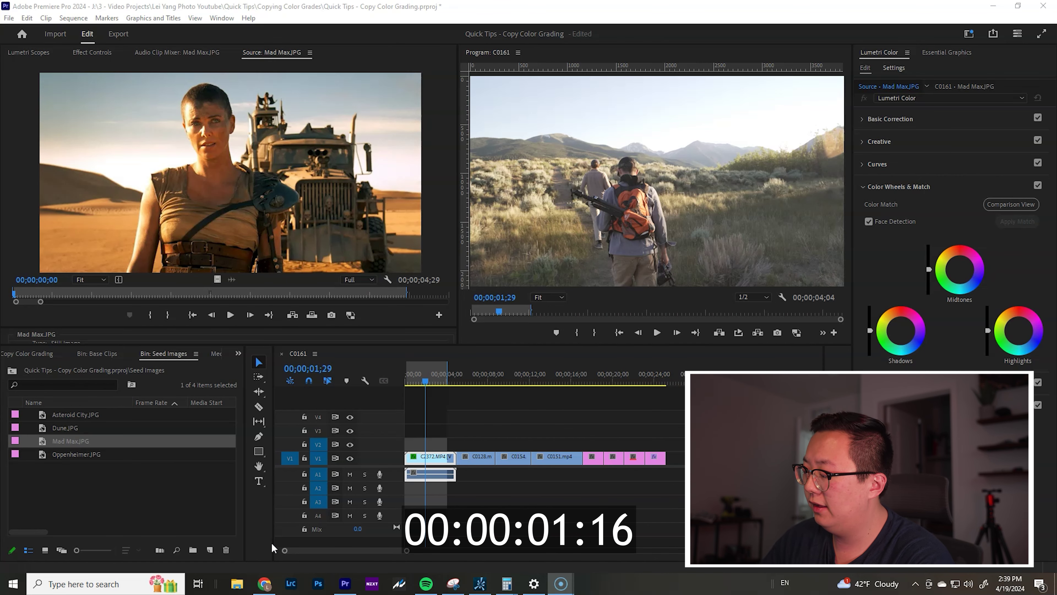
Review clip C0151.mp4 and the Mad Max, Dune, Oppenheimer and Asteroid City stills in the sequence.
{"action": "left_click", "coordinate": [299, 18]}
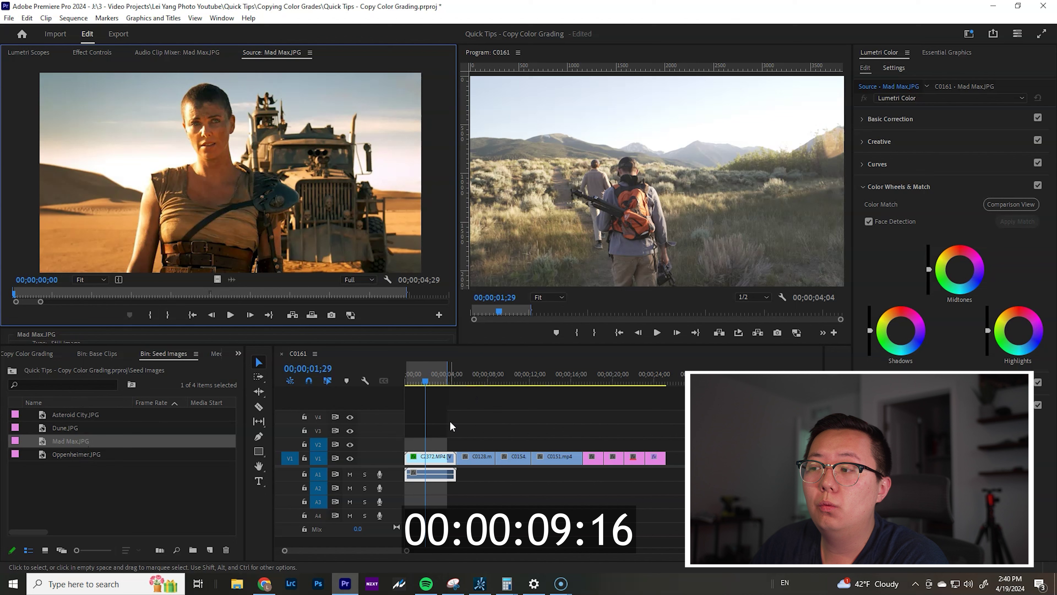
{"action": "left_click_drag", "start_coordinate": [421, 379], "coordinate": [547, 370]}
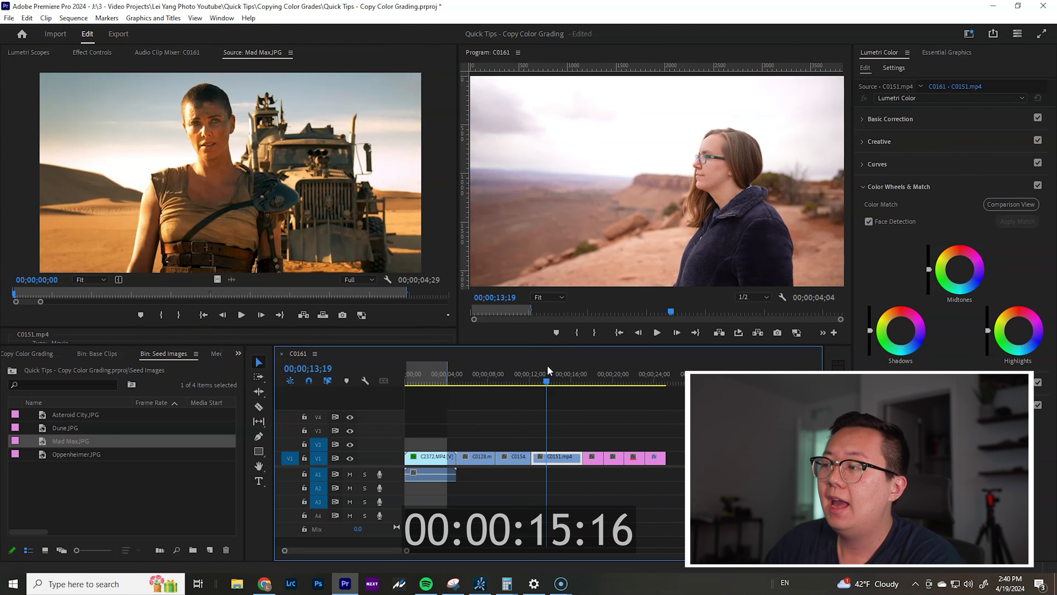
{"action": "left_click_drag", "start_coordinate": [586, 378], "coordinate": [596, 373]}
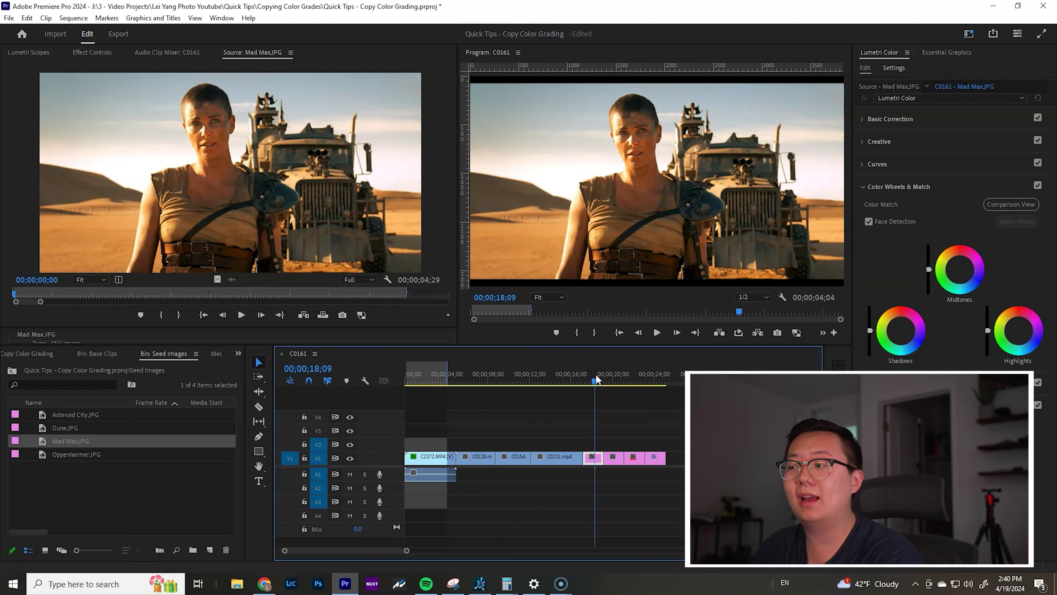
{"action": "left_click", "coordinate": [614, 377]}
{"action": "left_click", "coordinate": [640, 373]}
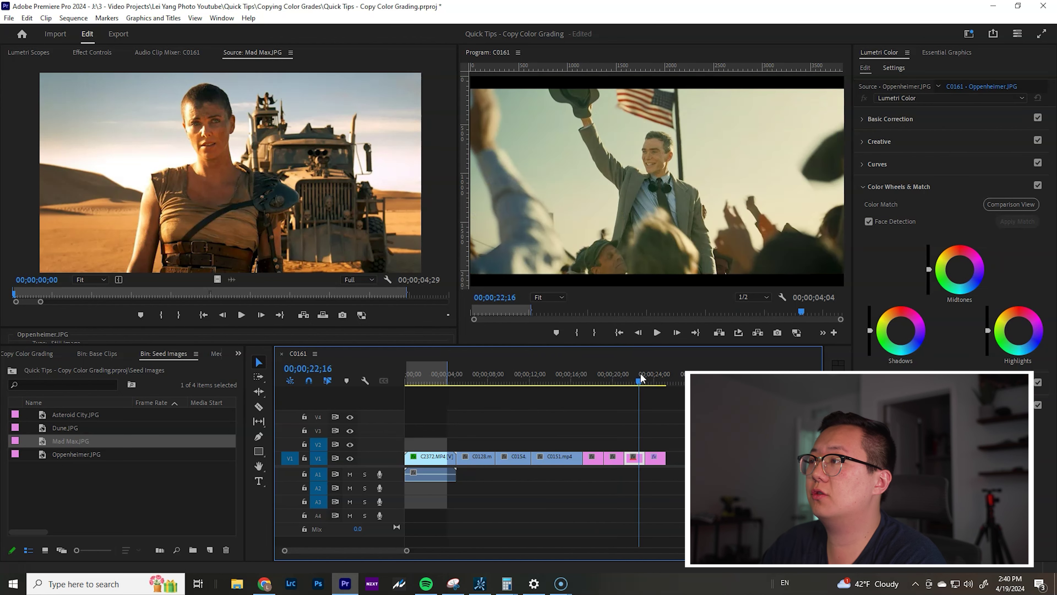
{"action": "left_click_drag", "start_coordinate": [663, 373], "coordinate": [595, 369]}
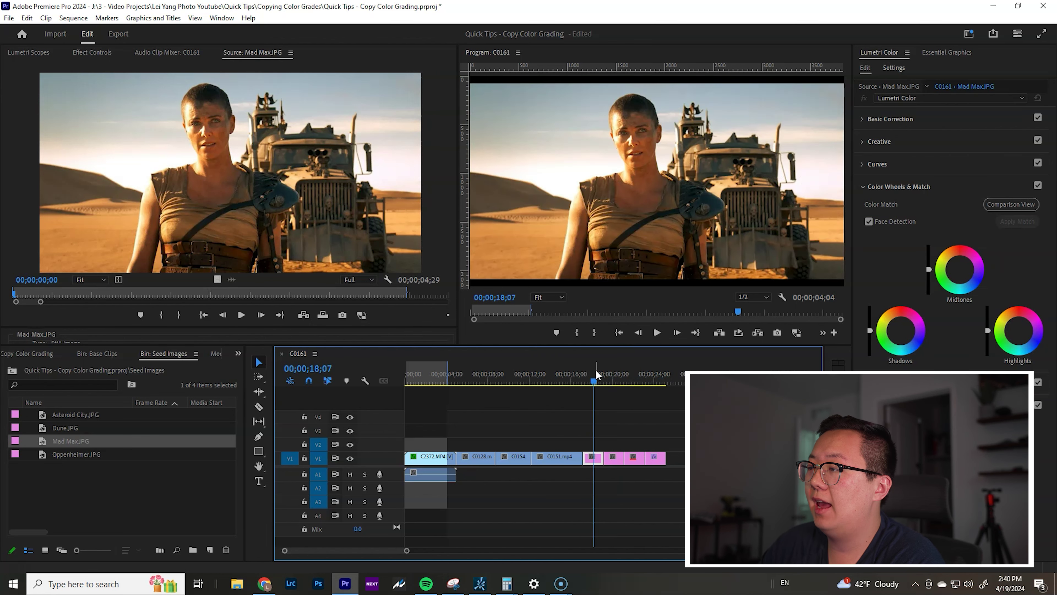
{"action": "left_click", "coordinate": [610, 377]}
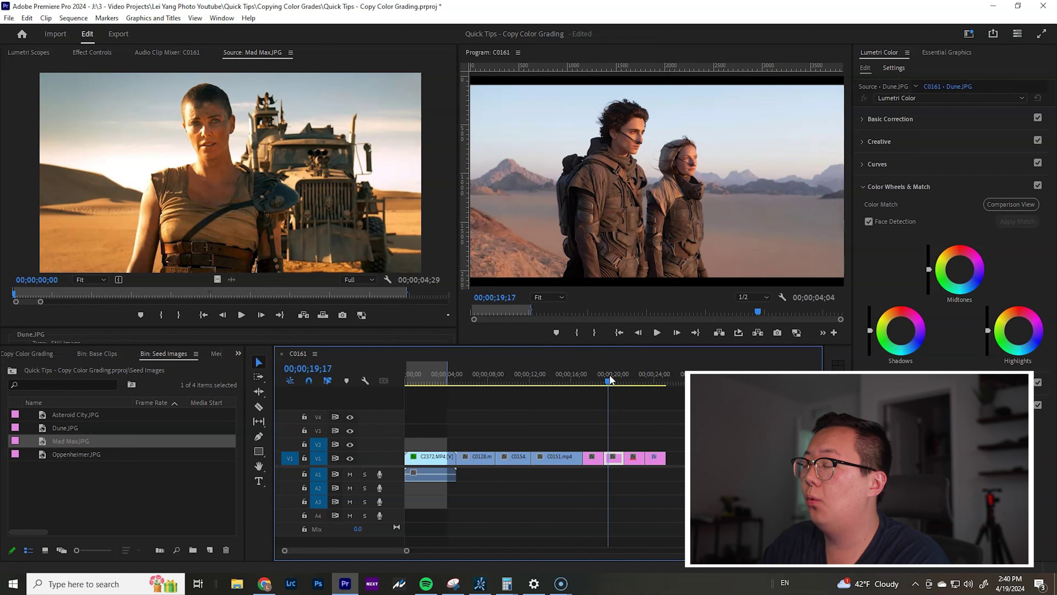
{"action": "left_click", "coordinate": [629, 377]}
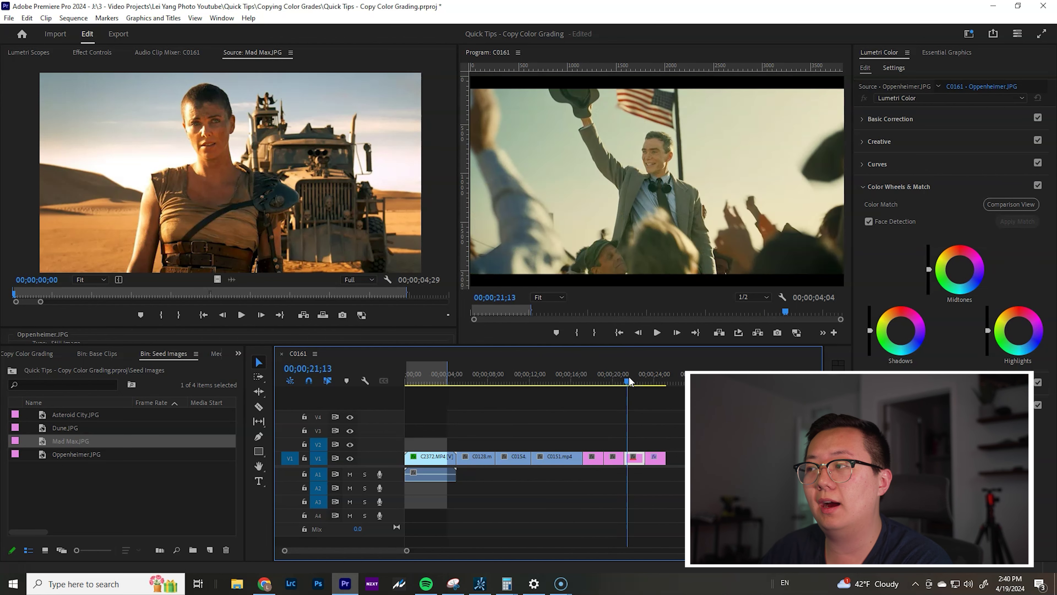
{"action": "left_click_drag", "start_coordinate": [643, 383], "coordinate": [654, 383]}
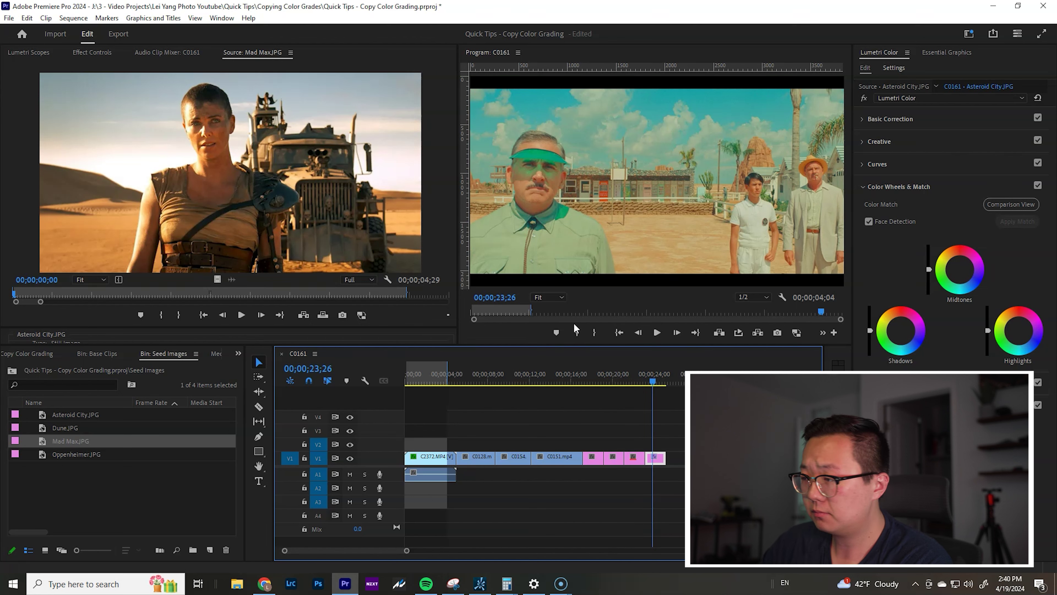
{"action": "left_click", "coordinate": [594, 377]}
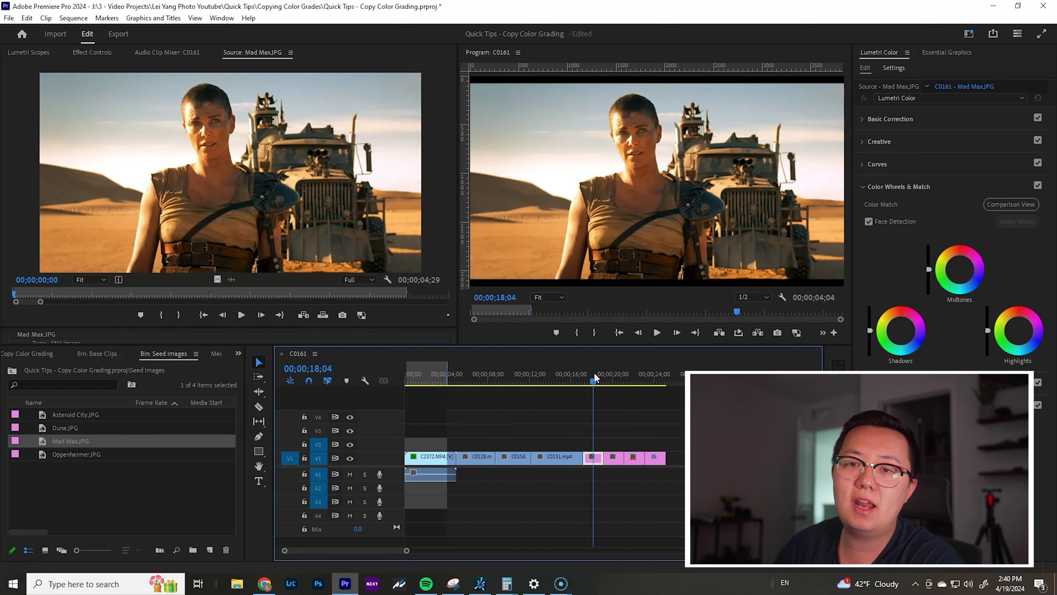
{"action": "left_click", "coordinate": [110, 493]}
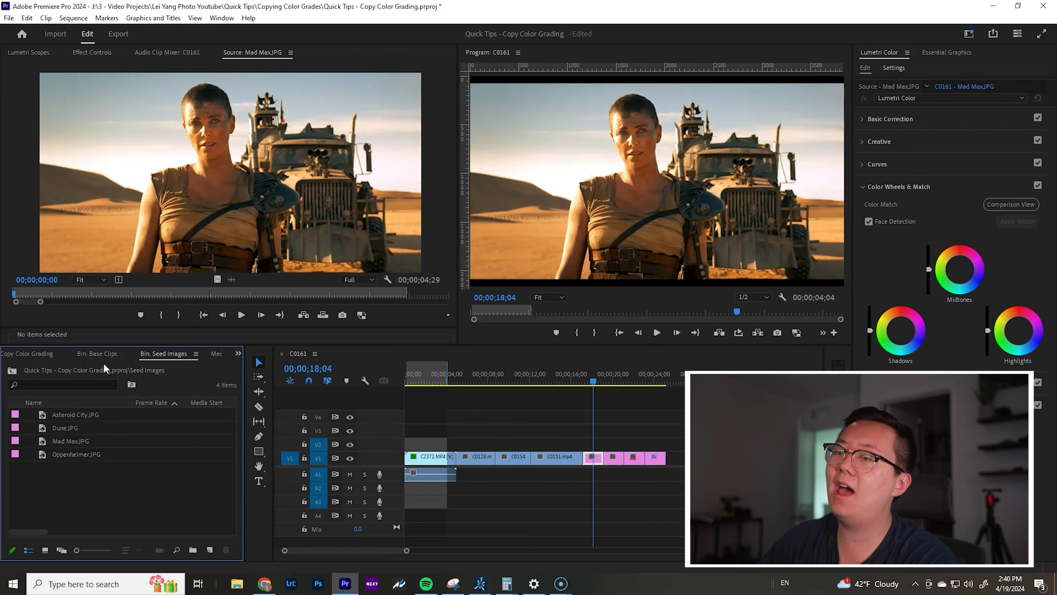
Park the playhead on the hiking clip C2372.MP4 and choose the Color workspace.
{"action": "left_click", "coordinate": [423, 371]}
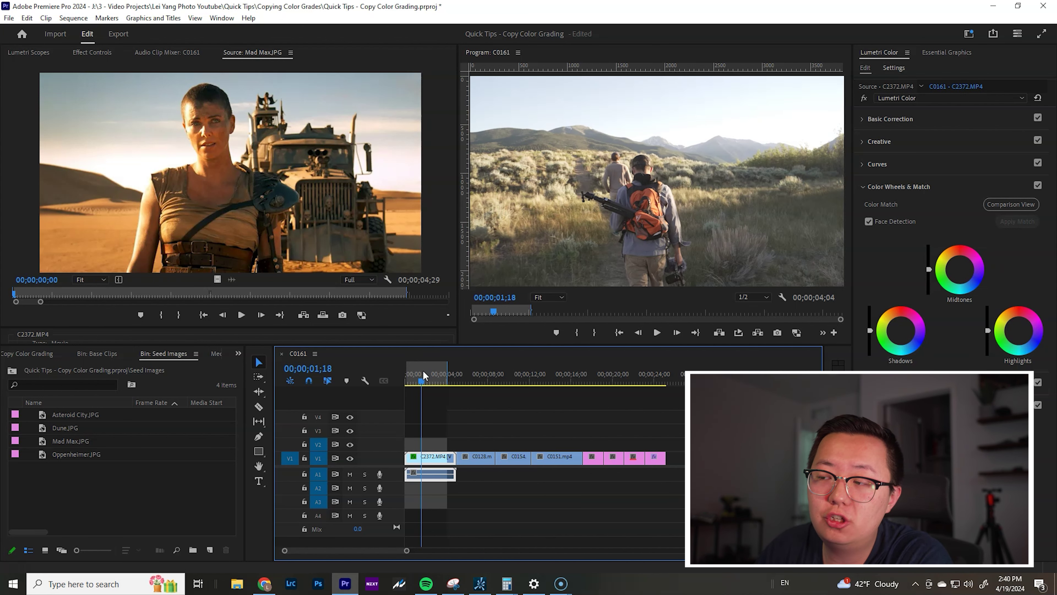
{"action": "left_click_drag", "start_coordinate": [424, 374], "coordinate": [482, 380]}
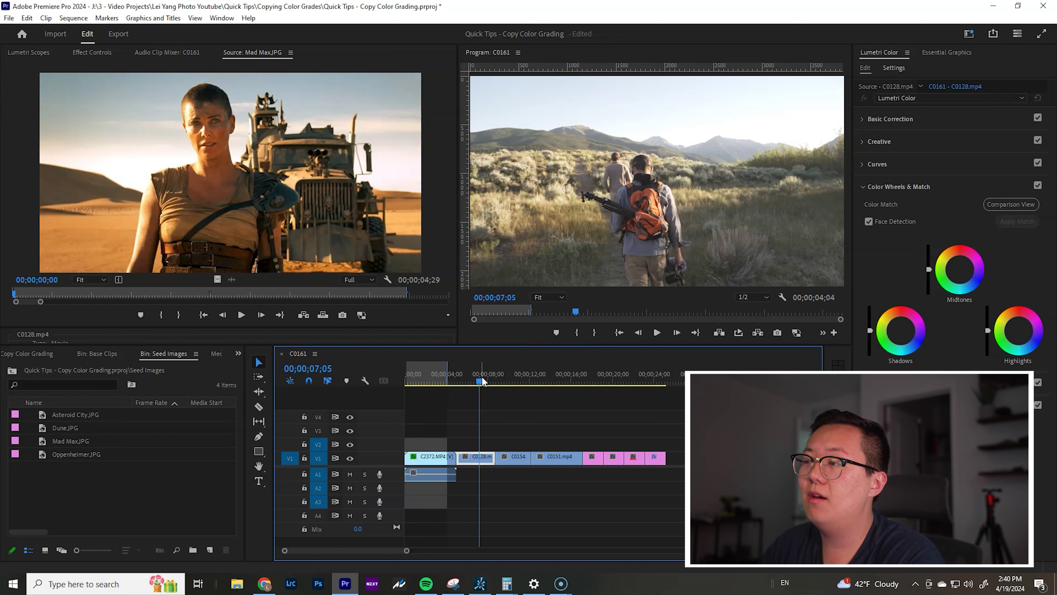
{"action": "left_click", "coordinate": [433, 379]}
{"action": "left_click", "coordinate": [970, 33]}
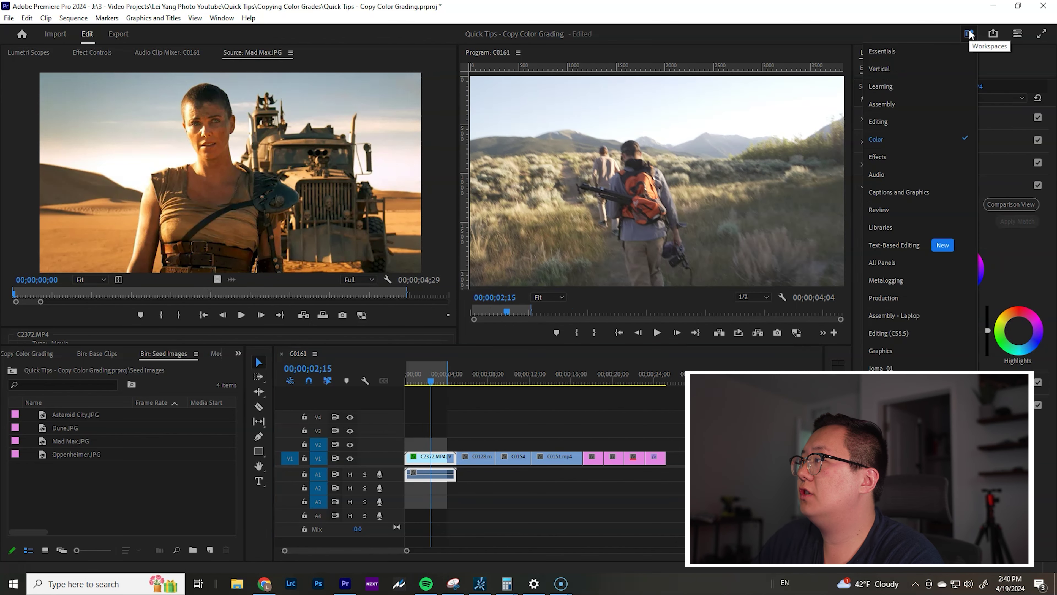
{"action": "left_click", "coordinate": [897, 137]}
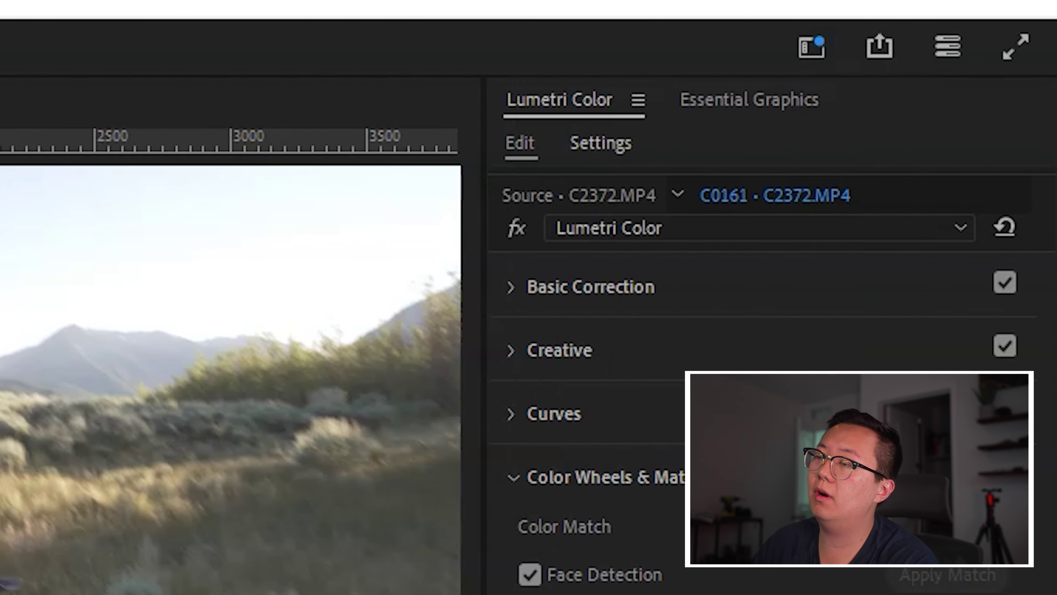
{"action": "left_click", "coordinate": [814, 42]}
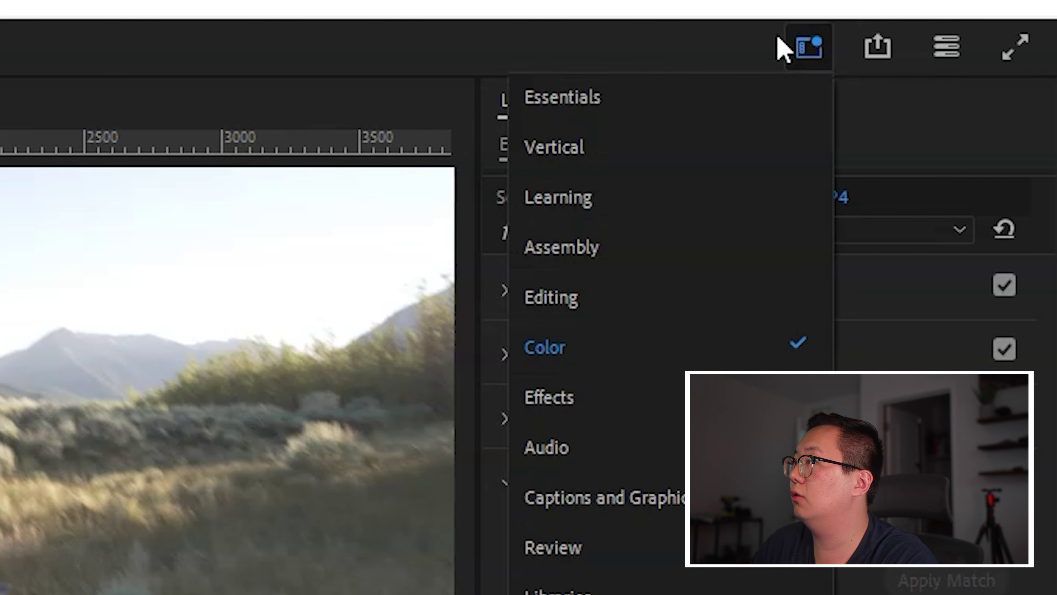
{"action": "left_click", "coordinate": [562, 350]}
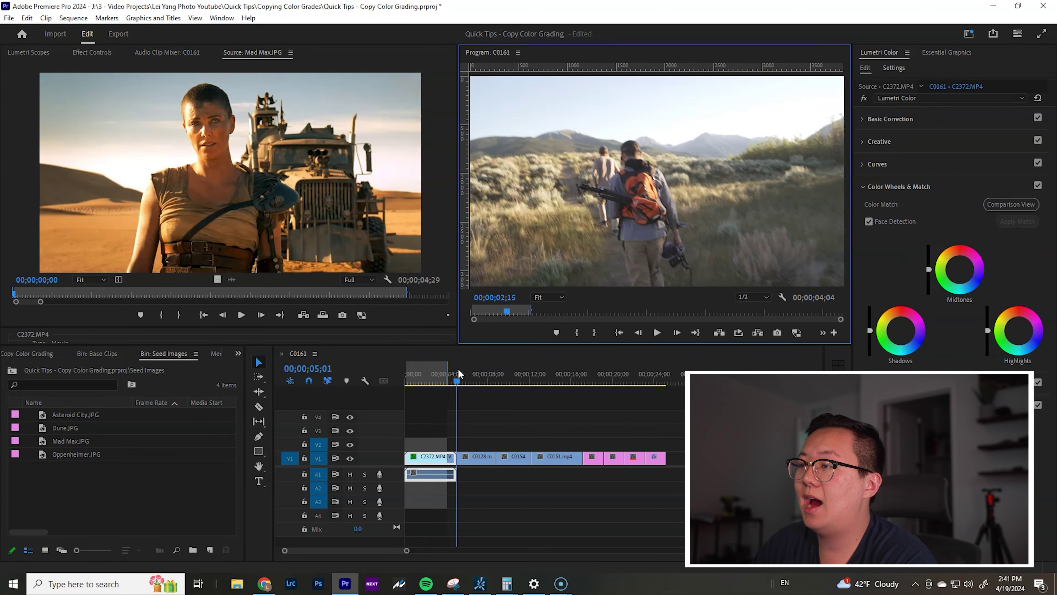
Display the Lumetri Scopes and return the playhead from clip C0151.mp4 to clip C2372.MP4.
{"action": "left_click_drag", "start_coordinate": [456, 381], "coordinate": [567, 382]}
{"action": "left_click", "coordinate": [30, 52]}
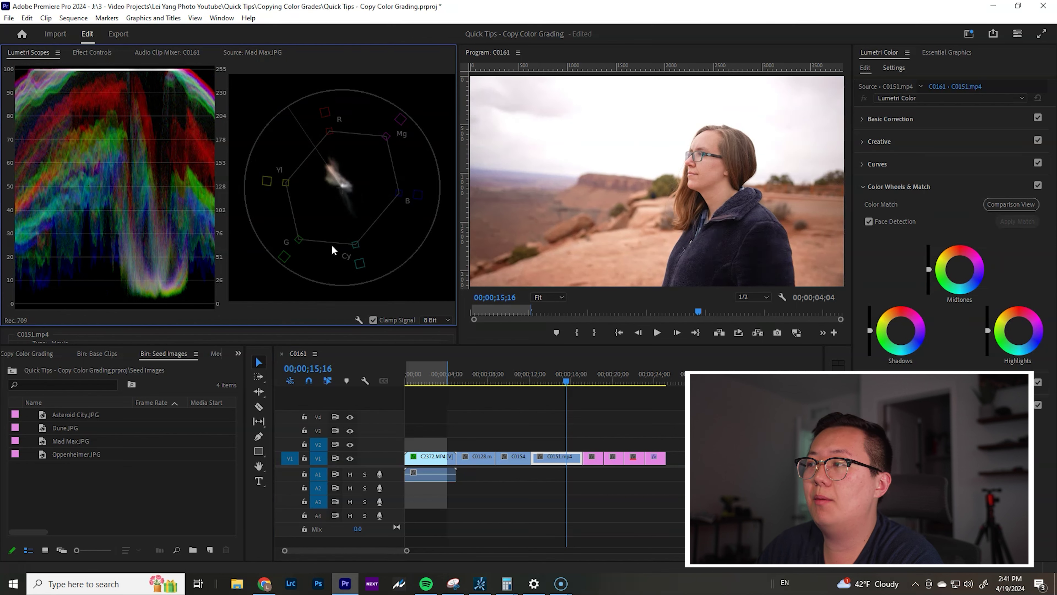
{"action": "left_click", "coordinate": [434, 375]}
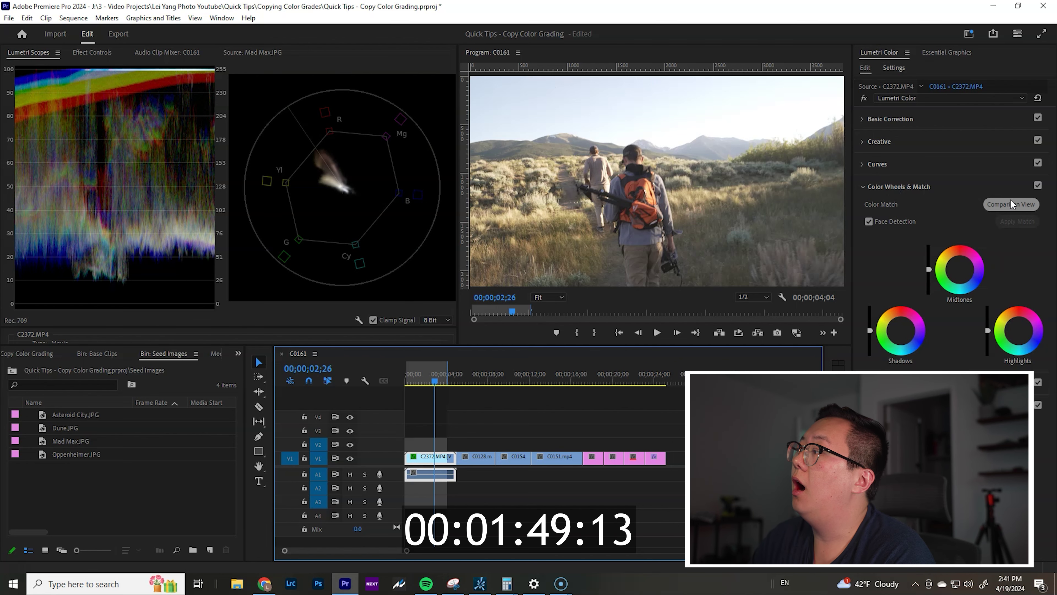
Turn on the comparison view for clip C2372.MP4 under Color Wheels & Match.
{"action": "left_click", "coordinate": [942, 188]}
{"action": "left_click", "coordinate": [940, 184]}
{"action": "left_click", "coordinate": [938, 184]}
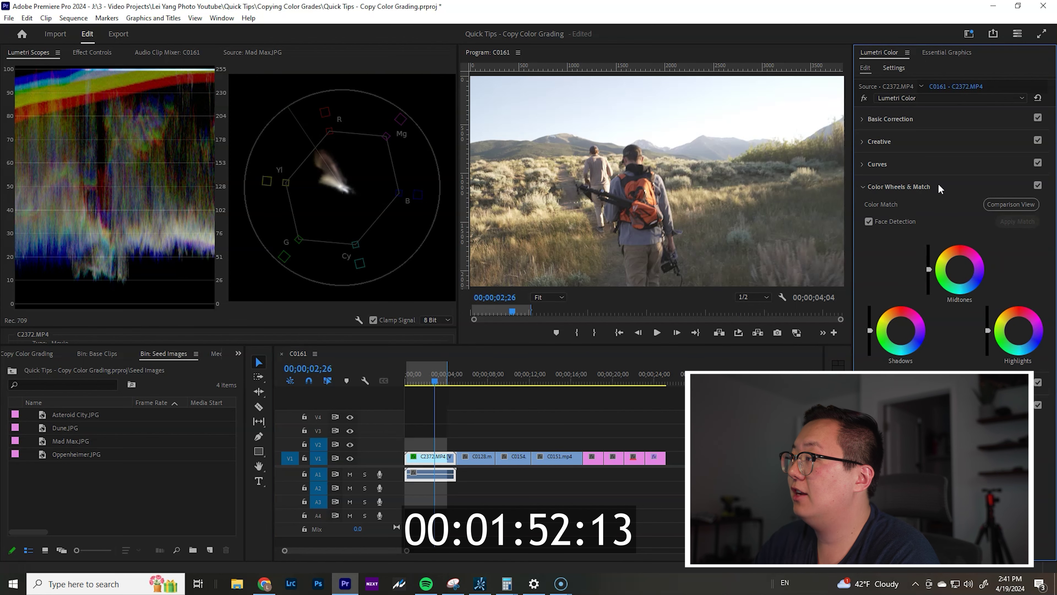
{"action": "left_click", "coordinate": [1014, 203]}
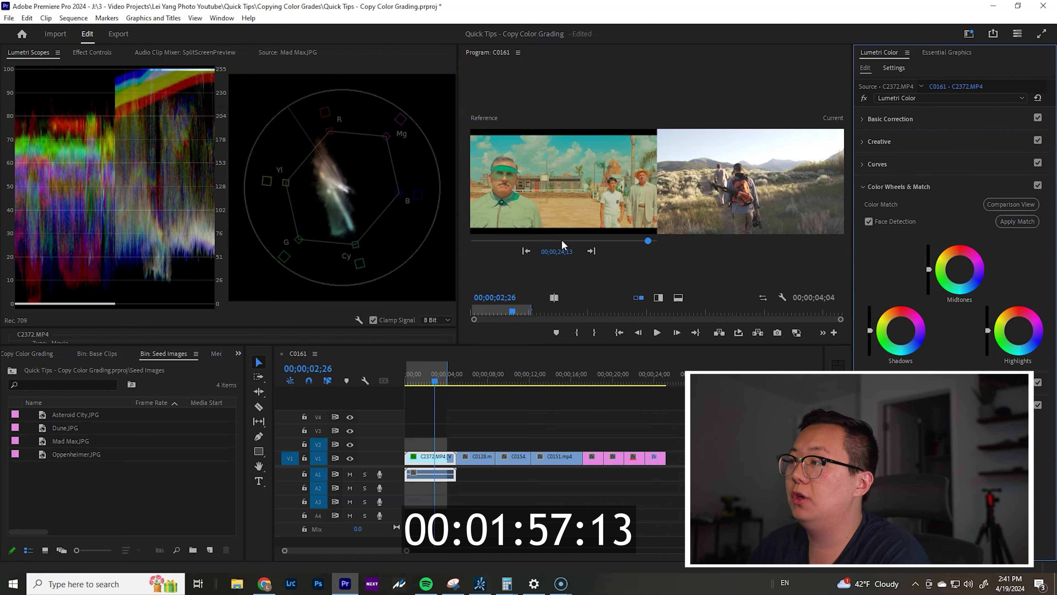
Examine the comparison view by moving the reference frame to the sequence start and stepping the current frame through the clips and stills.
{"action": "left_click_drag", "start_coordinate": [648, 241], "coordinate": [462, 244]}
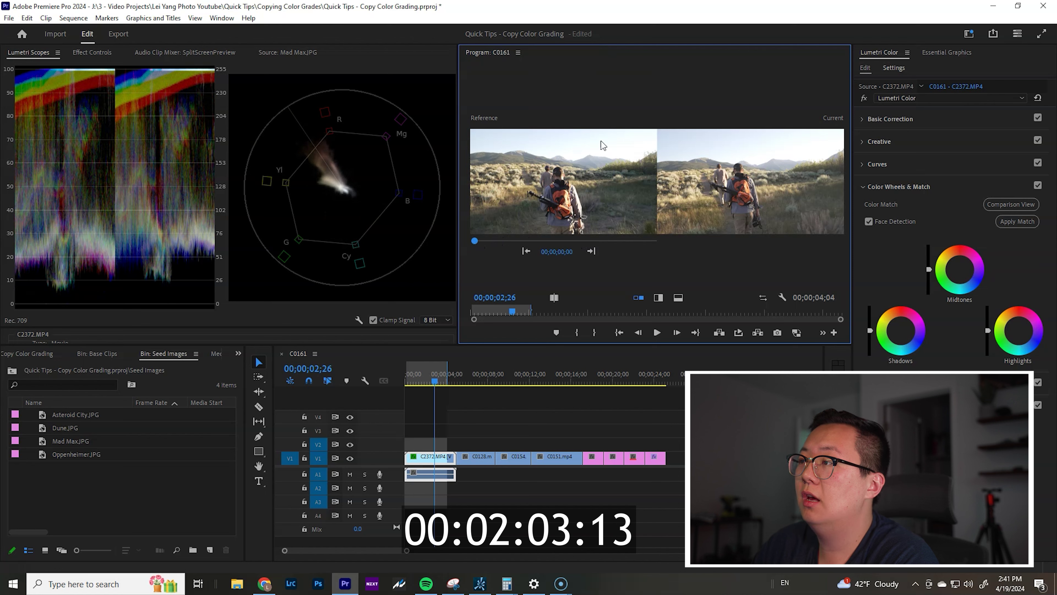
{"action": "mouse_move", "coordinate": [476, 243]}
{"action": "left_mouse_down"}
{"action": "mouse_move", "coordinate": [634, 243]}
{"action": "mouse_move", "coordinate": [476, 230]}
{"action": "left_mouse_up"}
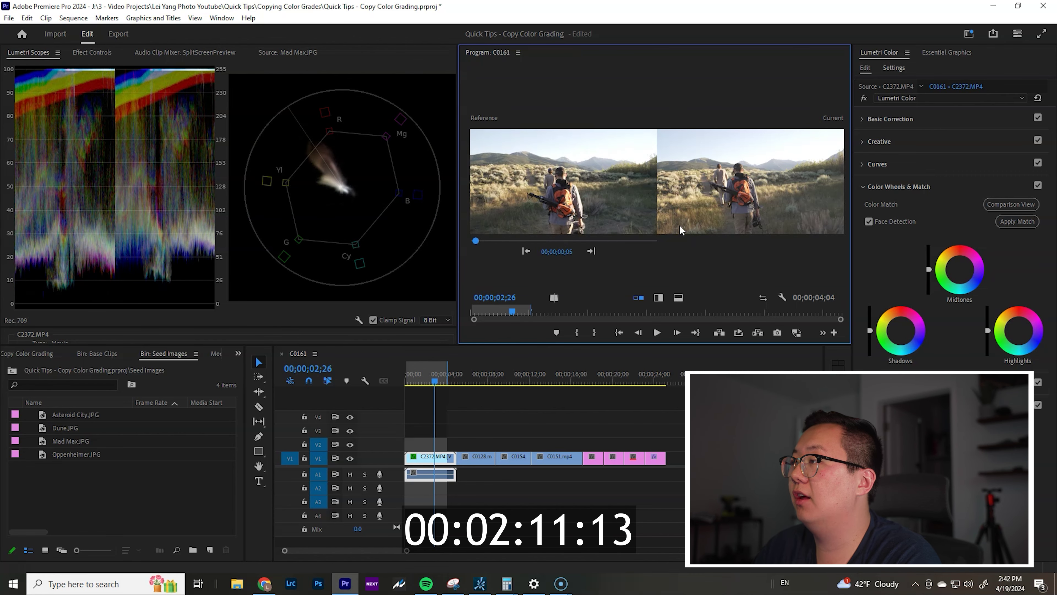
{"action": "left_click", "coordinate": [477, 374]}
{"action": "left_click", "coordinate": [522, 373]}
{"action": "left_click", "coordinate": [568, 370]}
{"action": "left_click", "coordinate": [598, 372]}
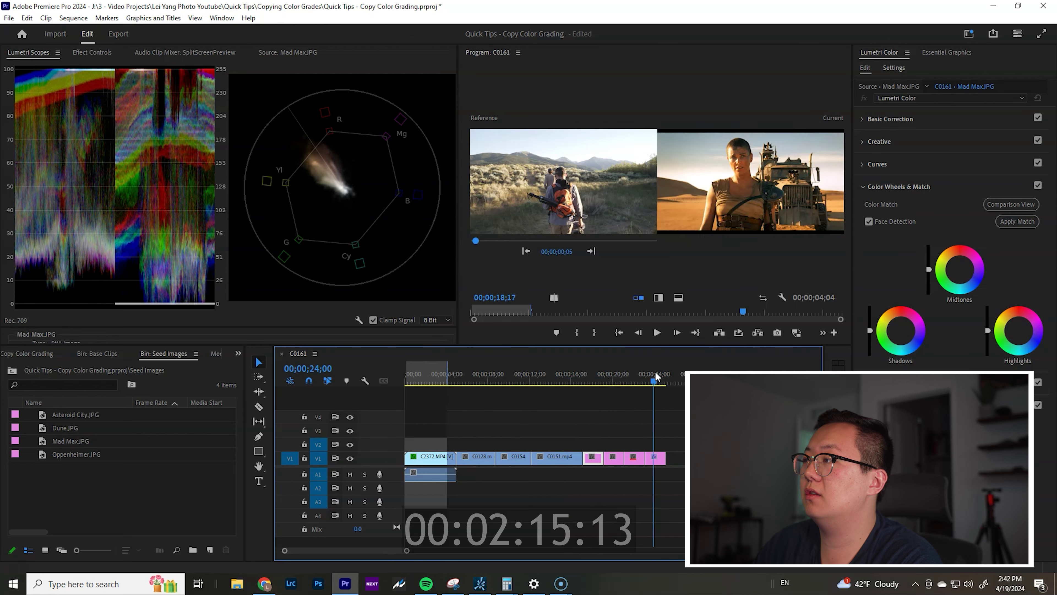
{"action": "left_click", "coordinate": [653, 372]}
{"action": "left_click", "coordinate": [423, 372]}
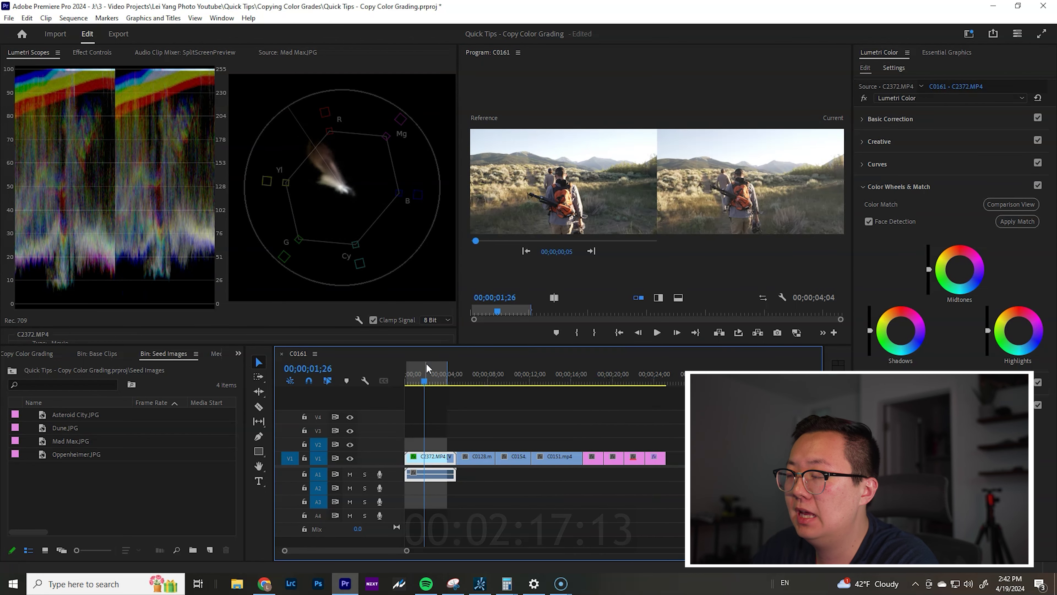
Set the reference frame to the Mad Max still at 00;00;18;00 and apply the color match to clip C2372.MP4.
{"action": "left_click_drag", "start_coordinate": [476, 241], "coordinate": [599, 242]}
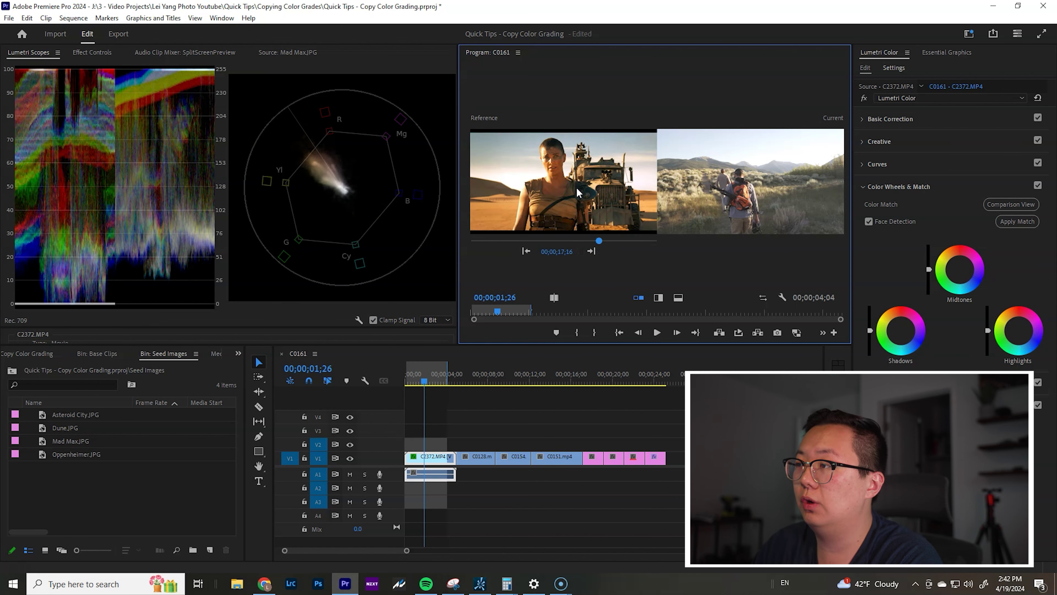
{"action": "mouse_move", "coordinate": [601, 241]}
{"action": "left_mouse_down"}
{"action": "mouse_move", "coordinate": [615, 242]}
{"action": "mouse_move", "coordinate": [604, 246]}
{"action": "left_mouse_up"}
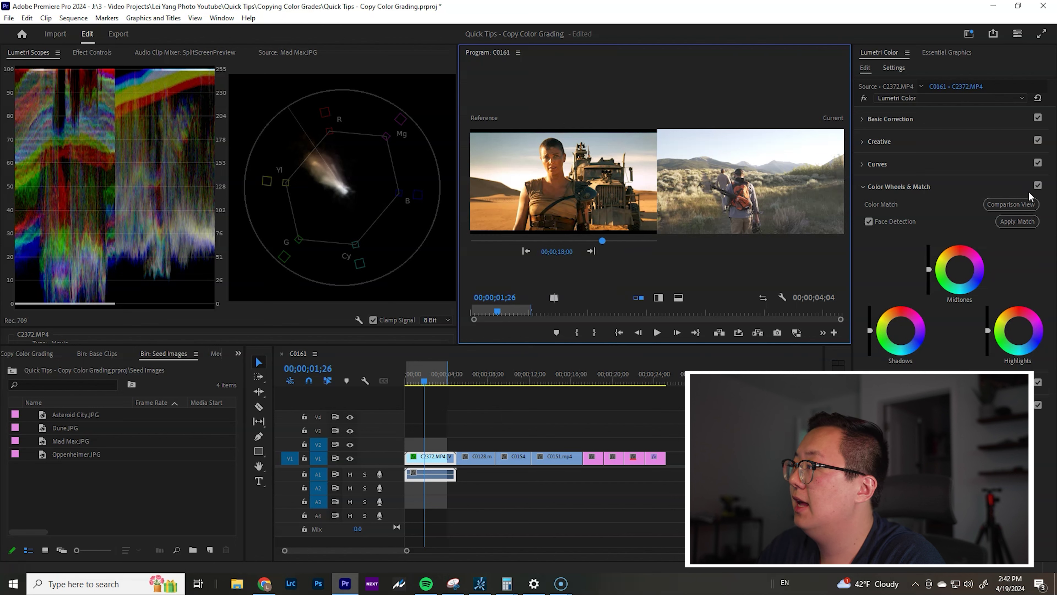
{"action": "left_click", "coordinate": [1011, 219]}
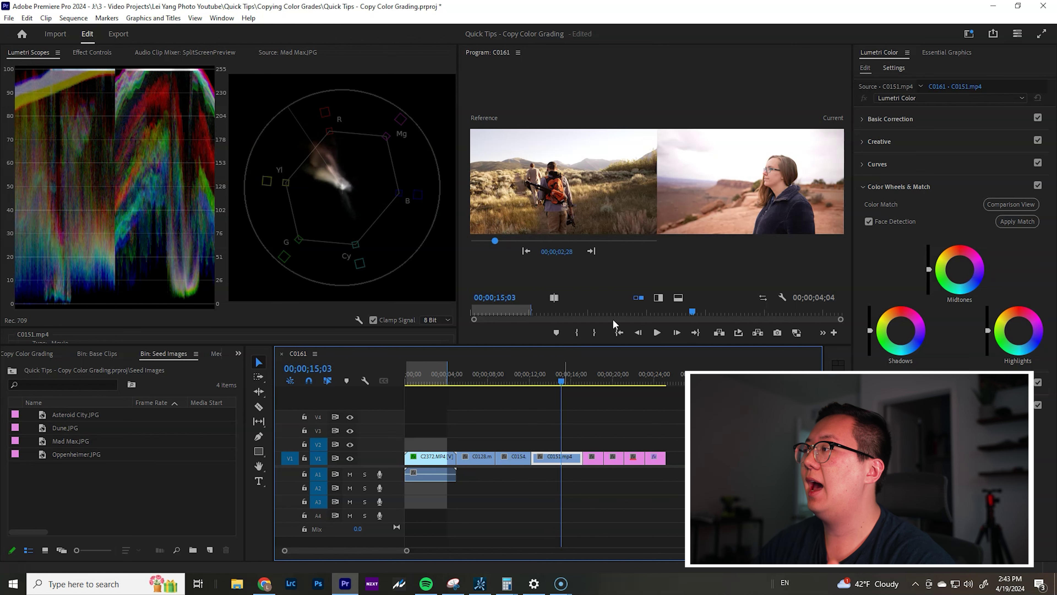
Try an exposure of 0.4 in Basic Correction on clip C2372.MP4 and set the reference frame to the Mad Max still at 00;00;18;16.
{"action": "left_click", "coordinate": [895, 118]}
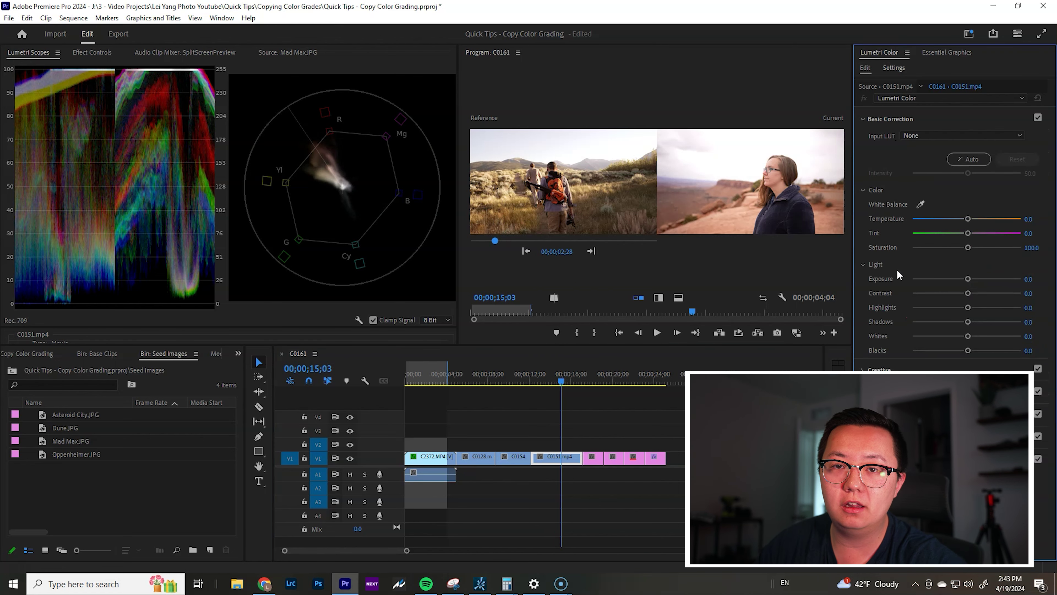
{"action": "left_click", "coordinate": [430, 373]}
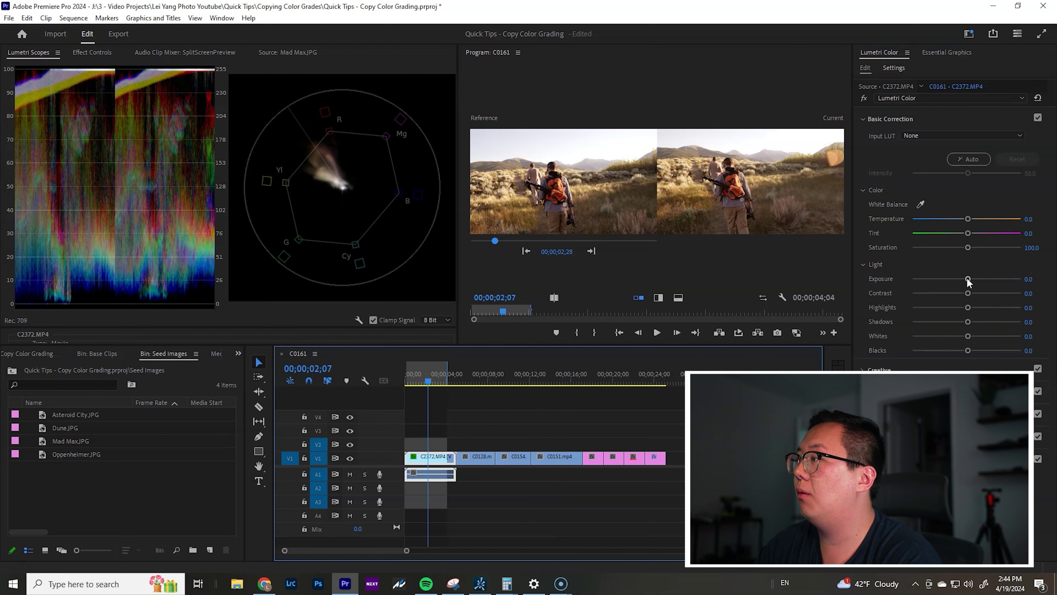
{"action": "mouse_move", "coordinate": [970, 279]}
{"action": "left_mouse_down"}
{"action": "mouse_move", "coordinate": [949, 277]}
{"action": "mouse_move", "coordinate": [972, 279]}
{"action": "left_mouse_up"}
{"action": "left_click_drag", "start_coordinate": [495, 241], "coordinate": [605, 250]}
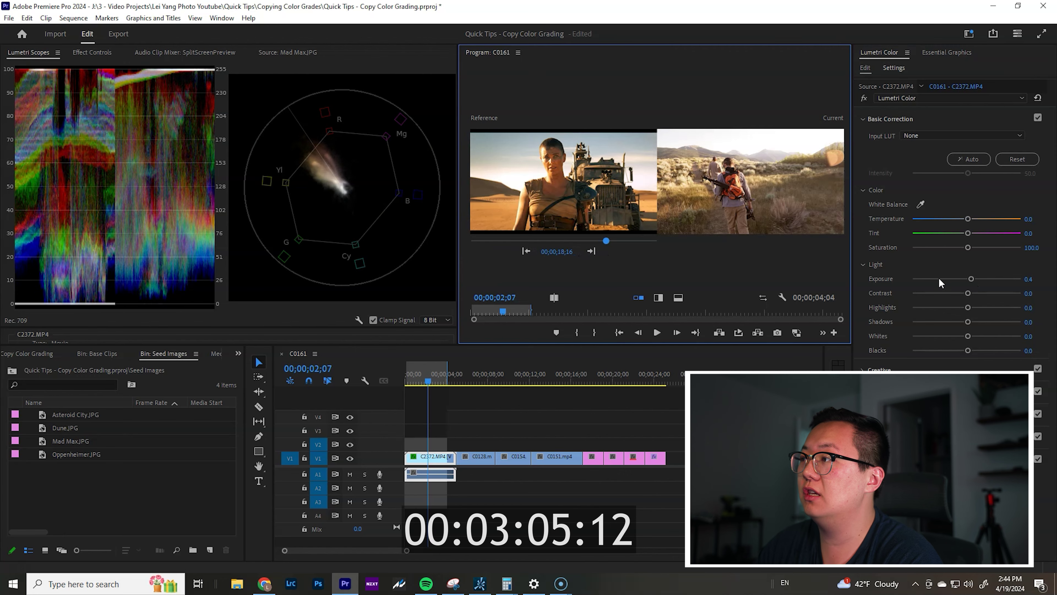
Reset the exposure of clip C2372.MP4, then lower its blacks to about -33 and raise its shadows.
{"action": "double_click", "coordinate": [971, 279]}
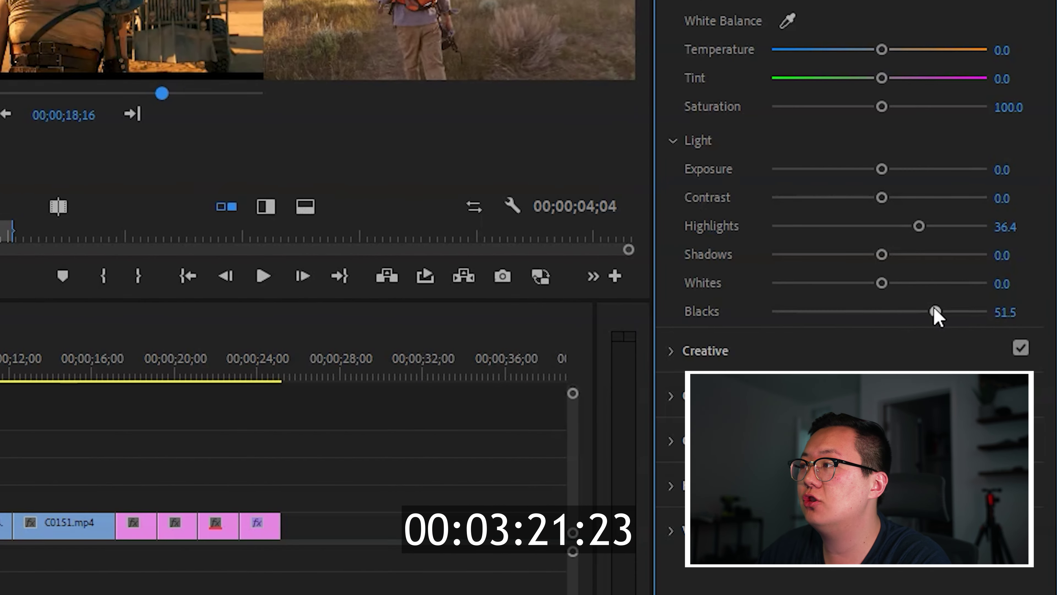
{"action": "left_click_drag", "start_coordinate": [937, 309], "coordinate": [860, 315]}
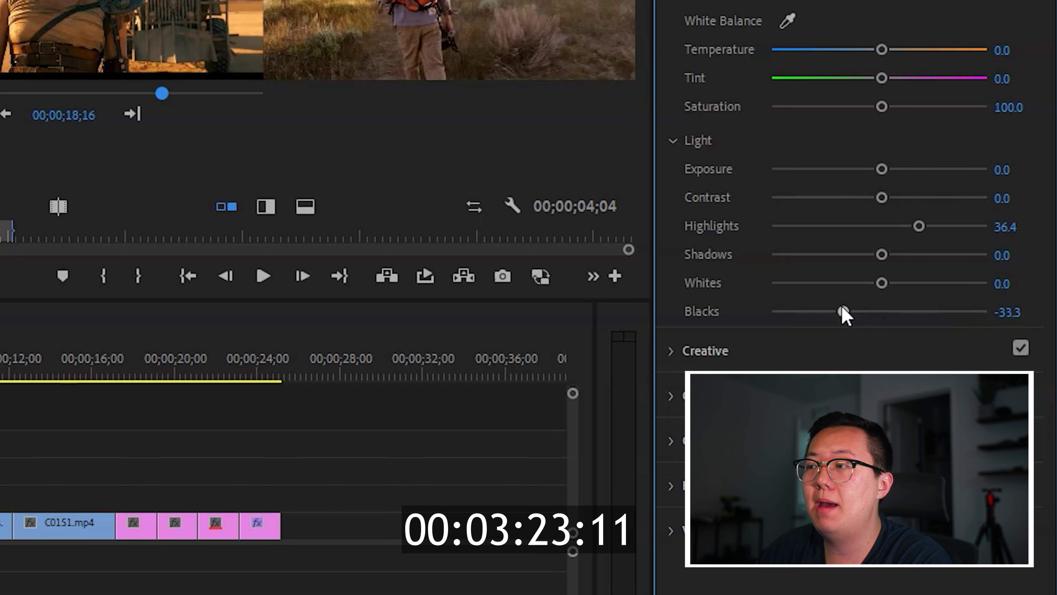
{"action": "left_click_drag", "start_coordinate": [881, 254], "coordinate": [939, 260]}
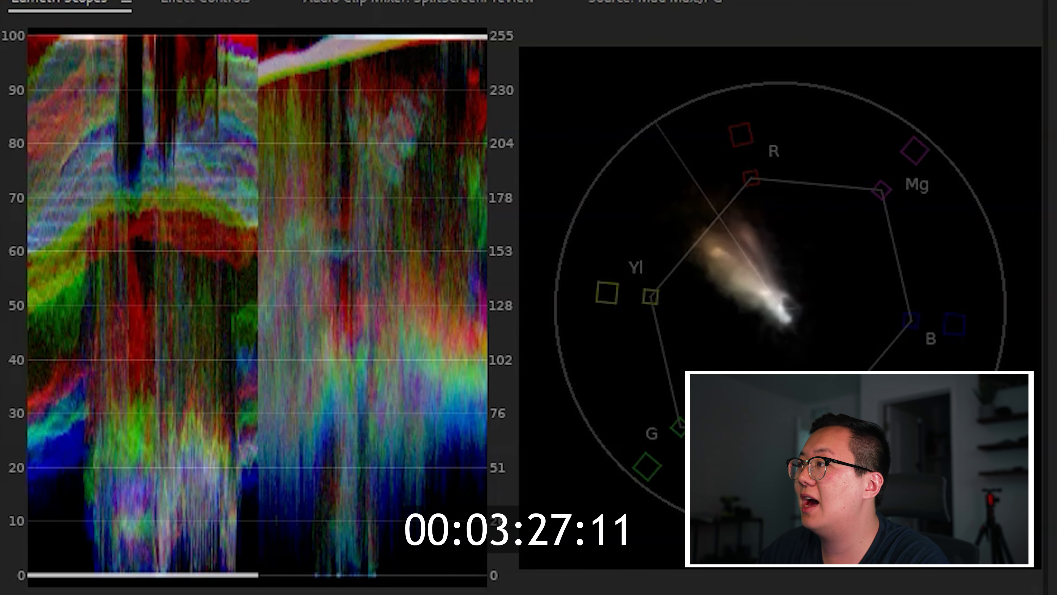